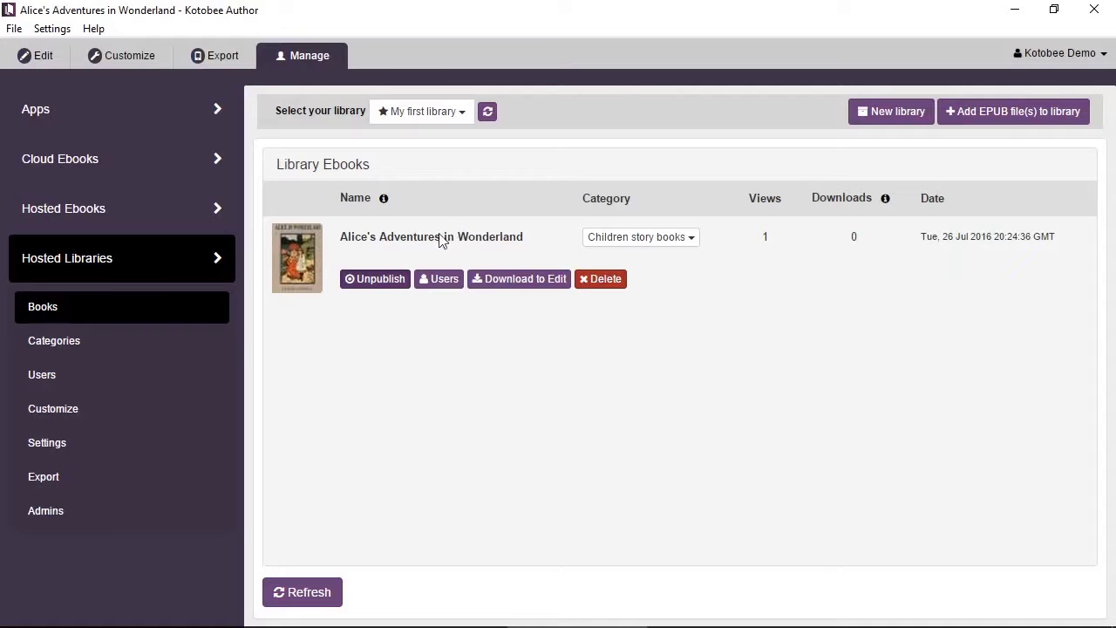
Open the Settings page of the hosted library 'My first library'.
{"action": "left_click", "coordinate": [139, 442]}
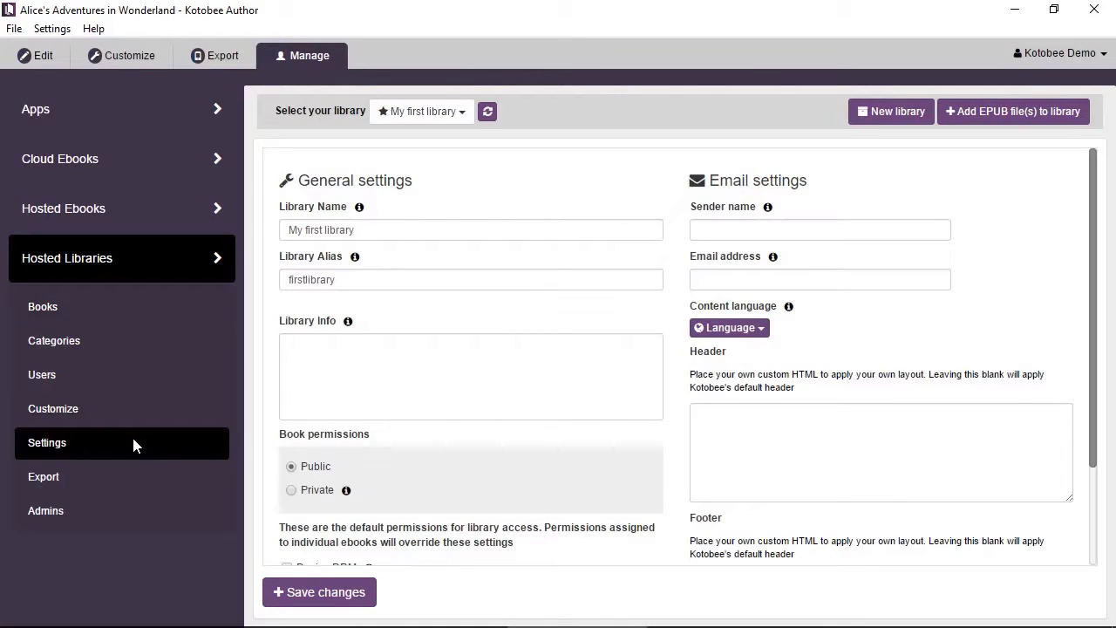
Set the book permissions of 'My first library' to Private.
{"action": "scroll", "coordinate": [503, 336], "scroll_direction": "down", "scroll_amount": 1}
{"action": "scroll", "coordinate": [502, 338], "scroll_direction": "down", "scroll_amount": 3}
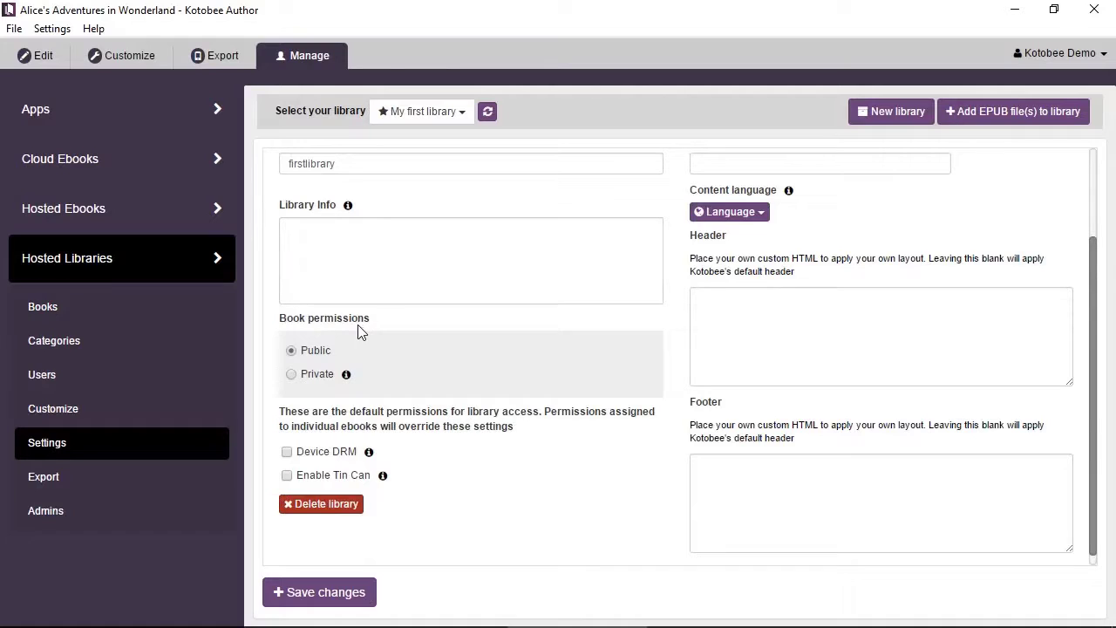
{"action": "left_click", "coordinate": [318, 375]}
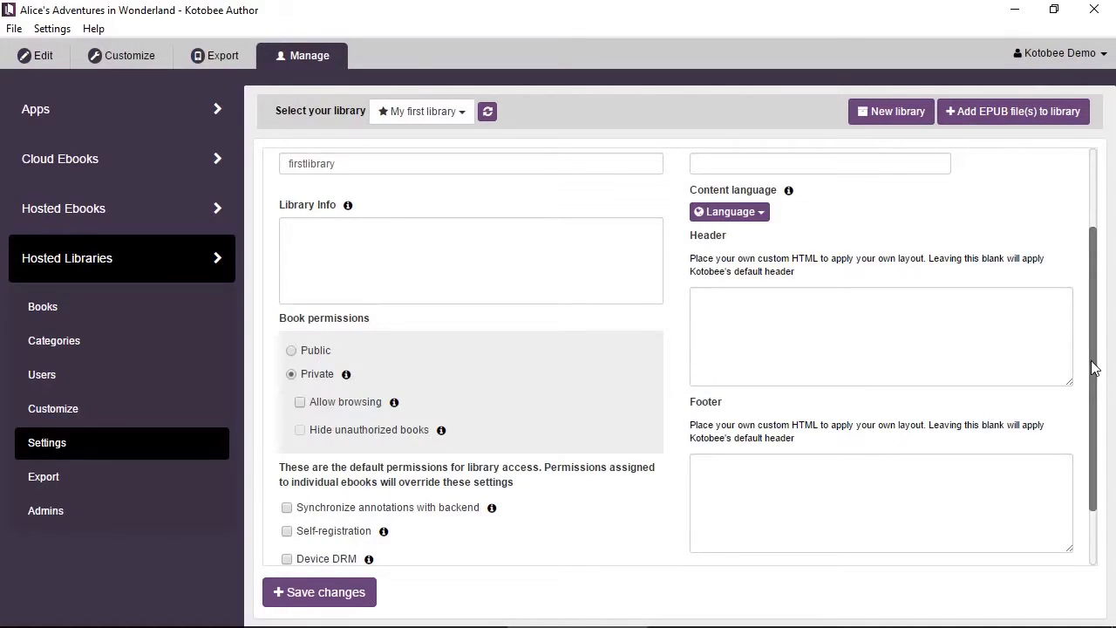
{"action": "left_click_drag", "start_coordinate": [1092, 373], "coordinate": [1106, 425]}
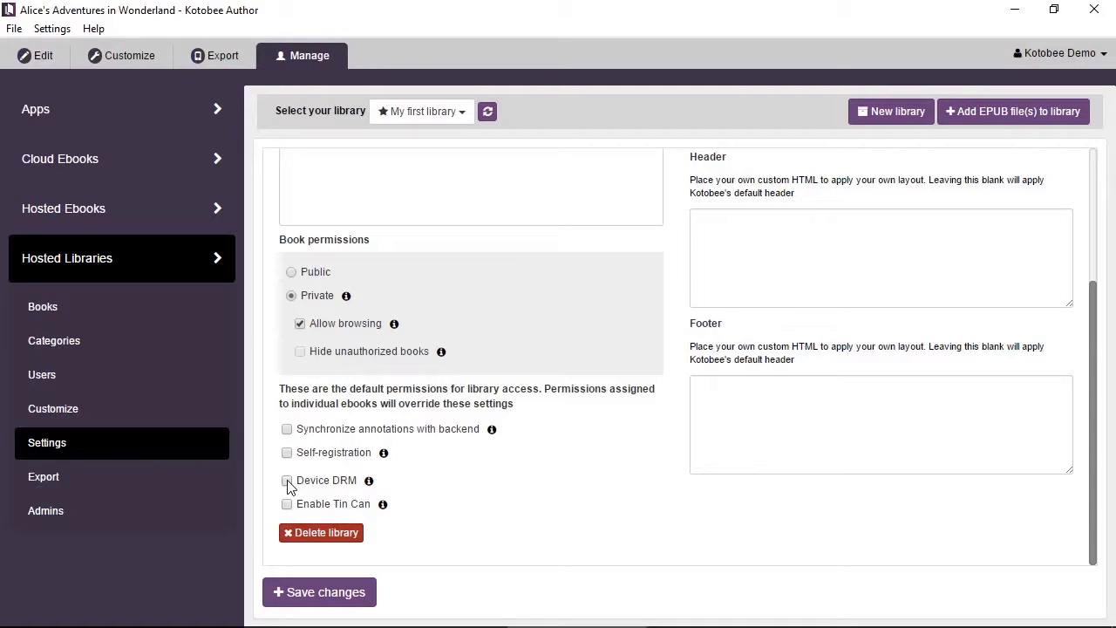
Enable Device DRM for the library, limited to 3 devices per user.
{"action": "left_click", "coordinate": [288, 482]}
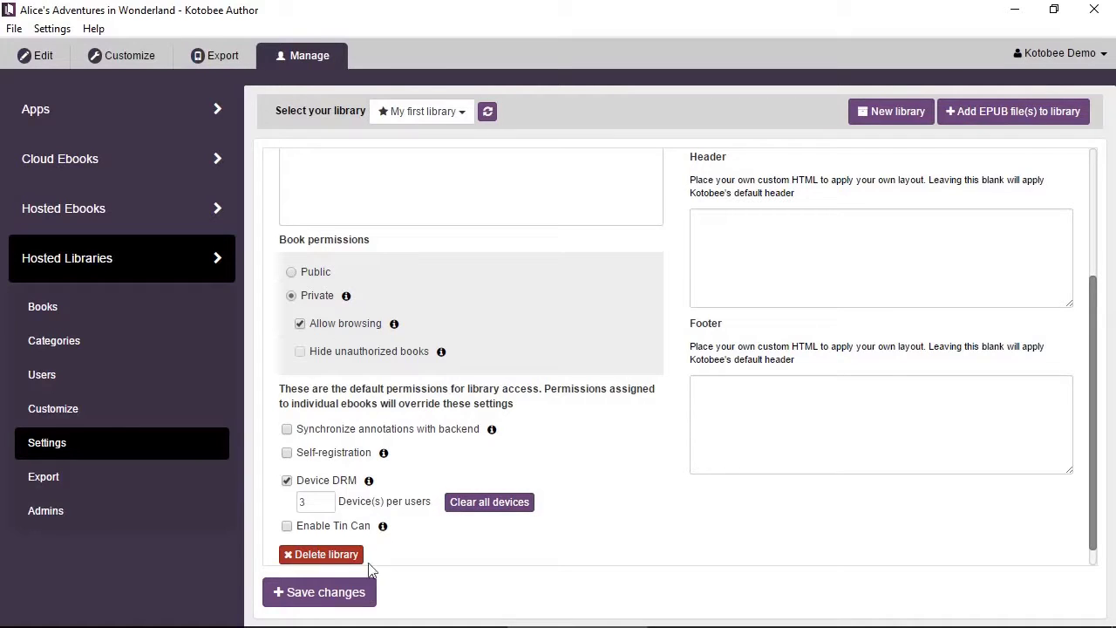
Save the permission changes and show the library's Registered Users list.
{"action": "left_click", "coordinate": [339, 601]}
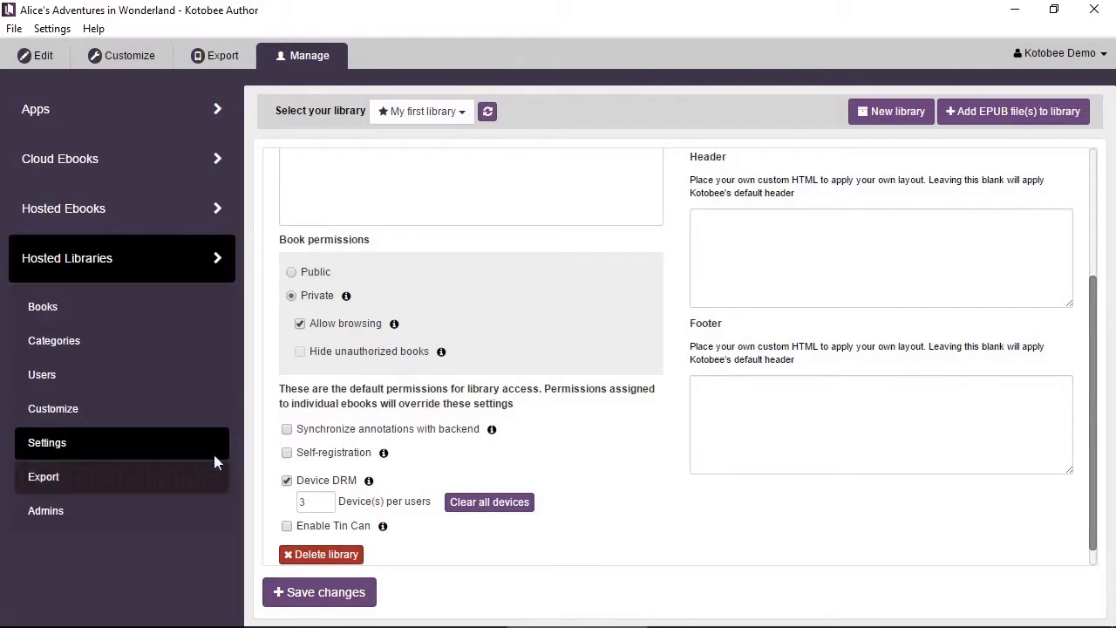
{"action": "left_click", "coordinate": [87, 382]}
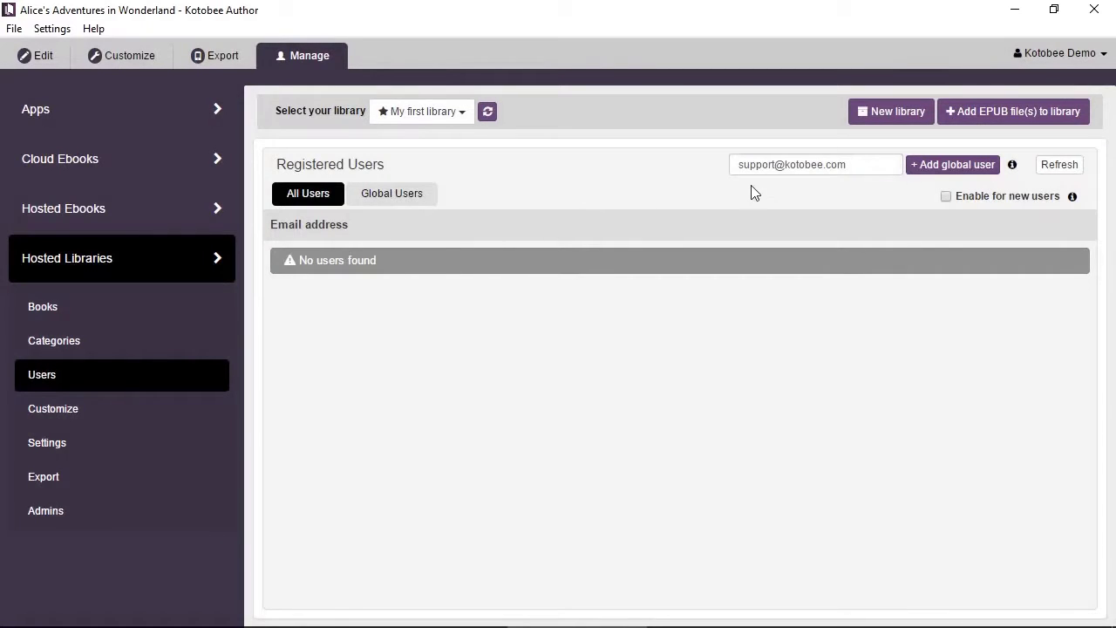
Add the reader's e-mail address as a global user and send them an activation email.
{"action": "left_click_drag", "start_coordinate": [735, 165], "coordinate": [846, 166]}
{"action": "left_click", "coordinate": [862, 166]}
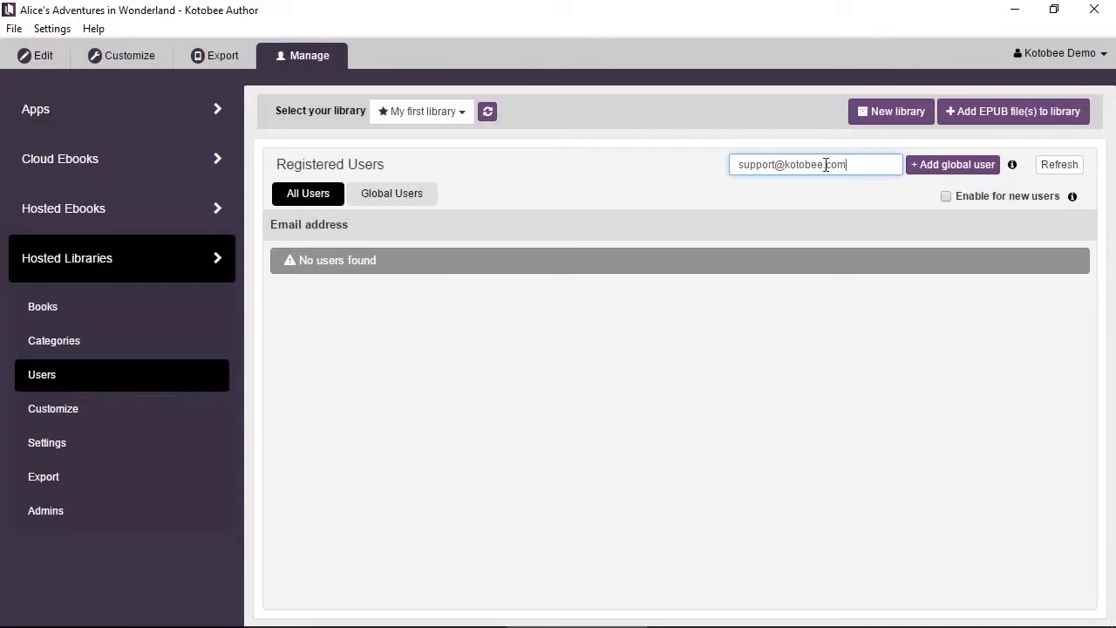
{"action": "left_click", "coordinate": [920, 169]}
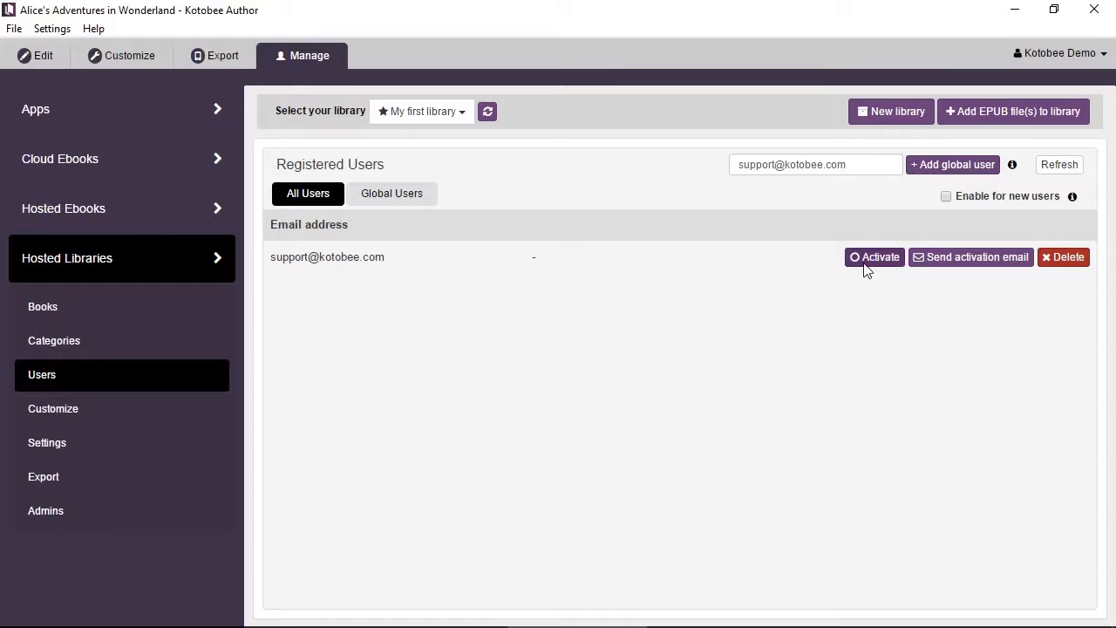
{"action": "left_click", "coordinate": [935, 261]}
{"action": "key", "text": "alt+Tab"}
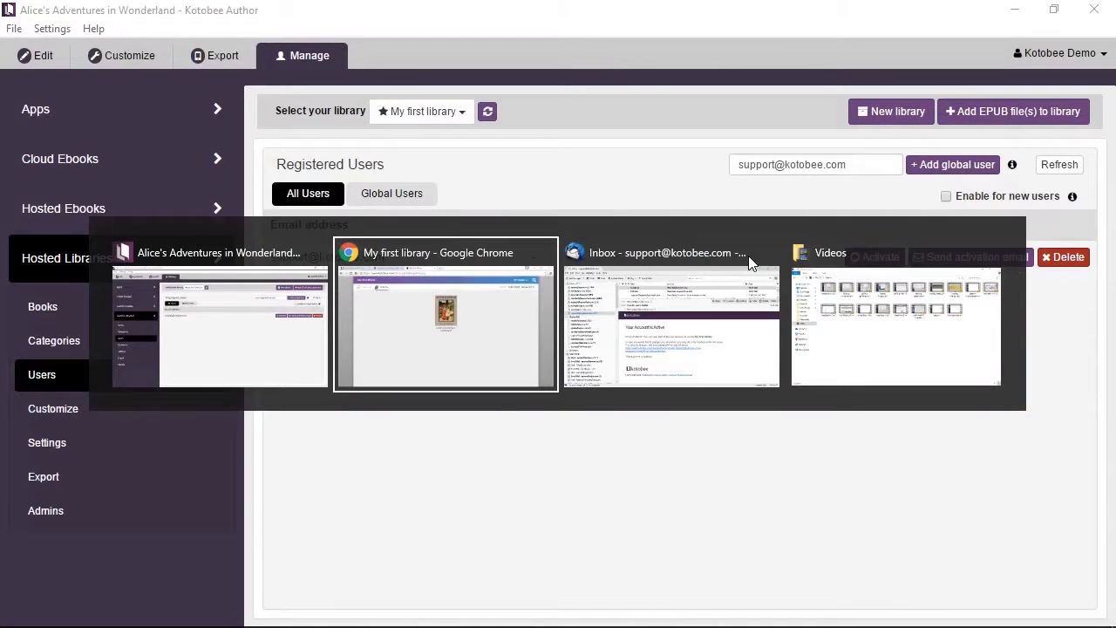
In Thunderbird, open the 'Activate your Account' email and show its remote content.
{"action": "key", "text": "alt+Tab"}
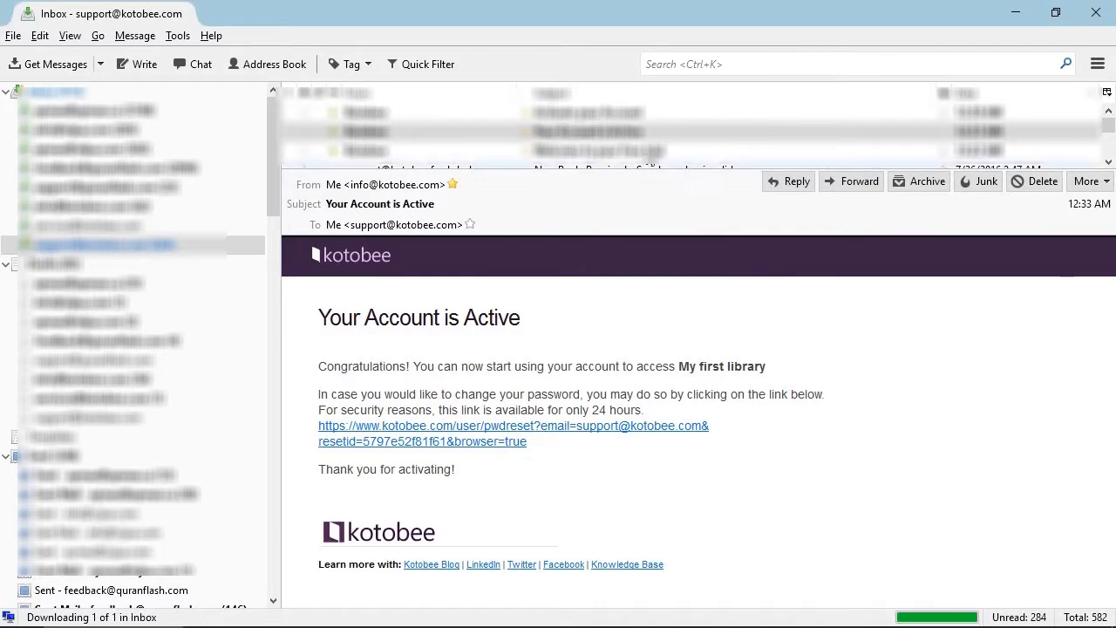
{"action": "left_click", "coordinate": [623, 112]}
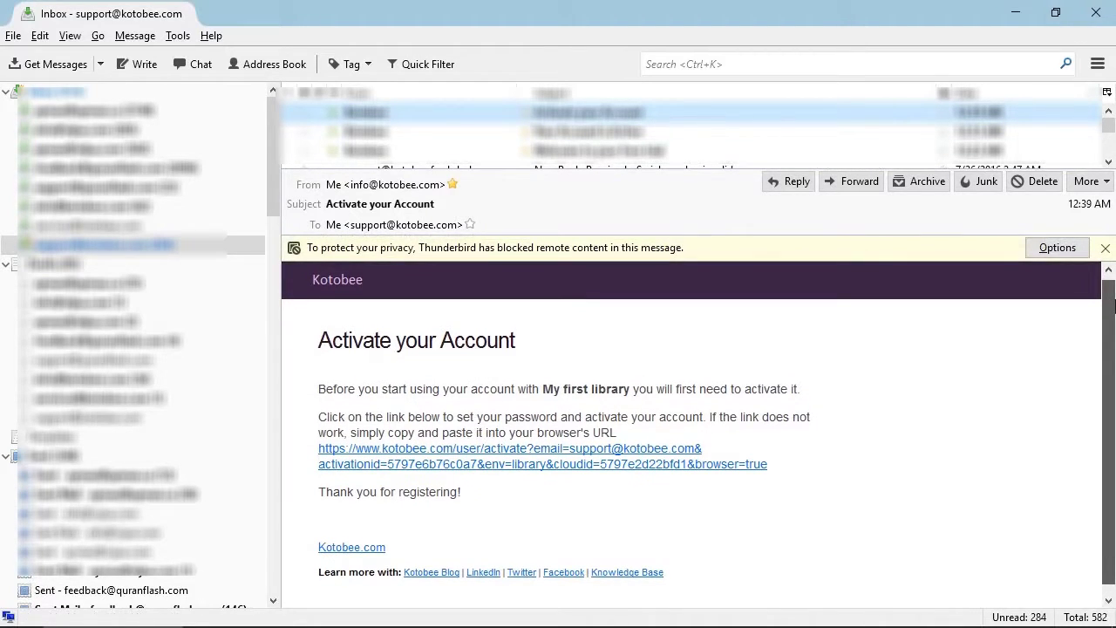
{"action": "left_click", "coordinate": [1057, 248]}
{"action": "left_click", "coordinate": [1038, 269]}
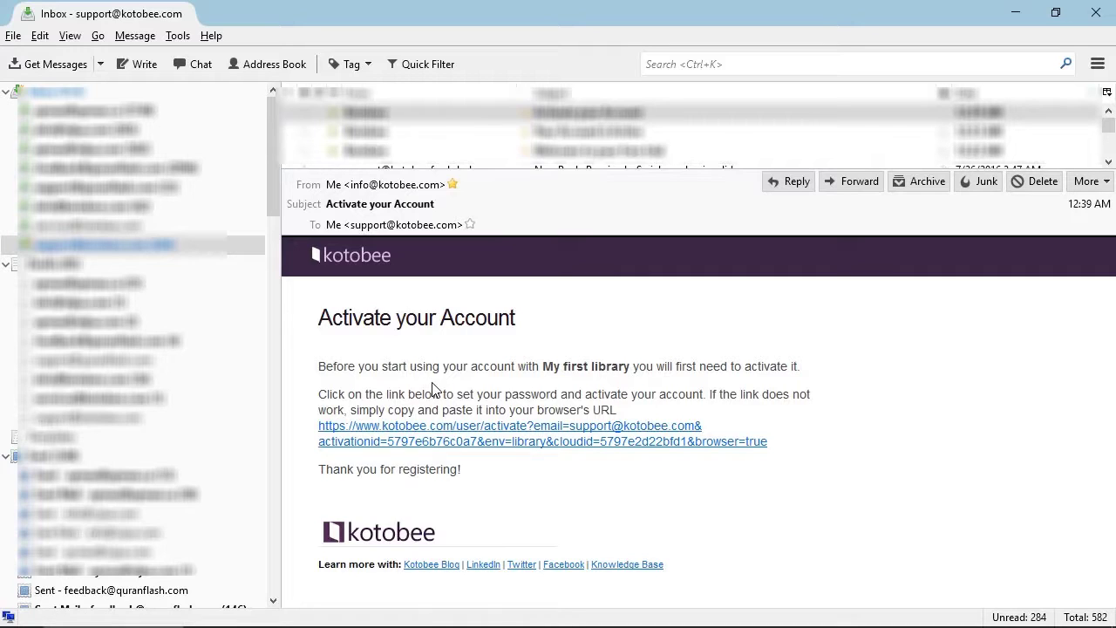
{"action": "key", "text": "alt+Tab"}
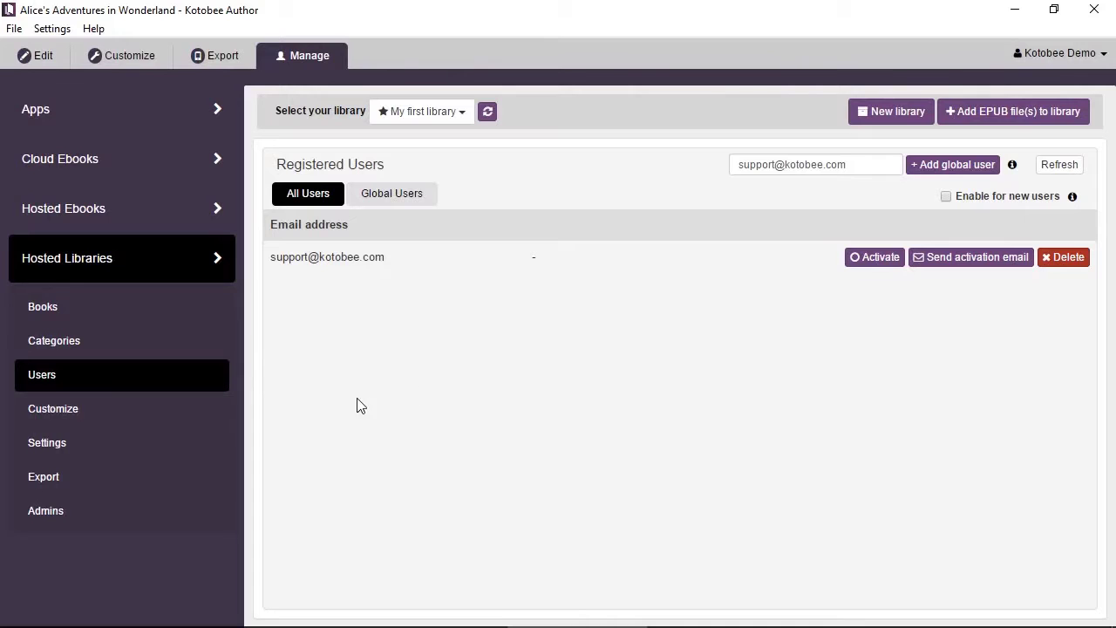
Review the library's email settings: sender name, sender address, content language and header HTML.
{"action": "left_click", "coordinate": [62, 446]}
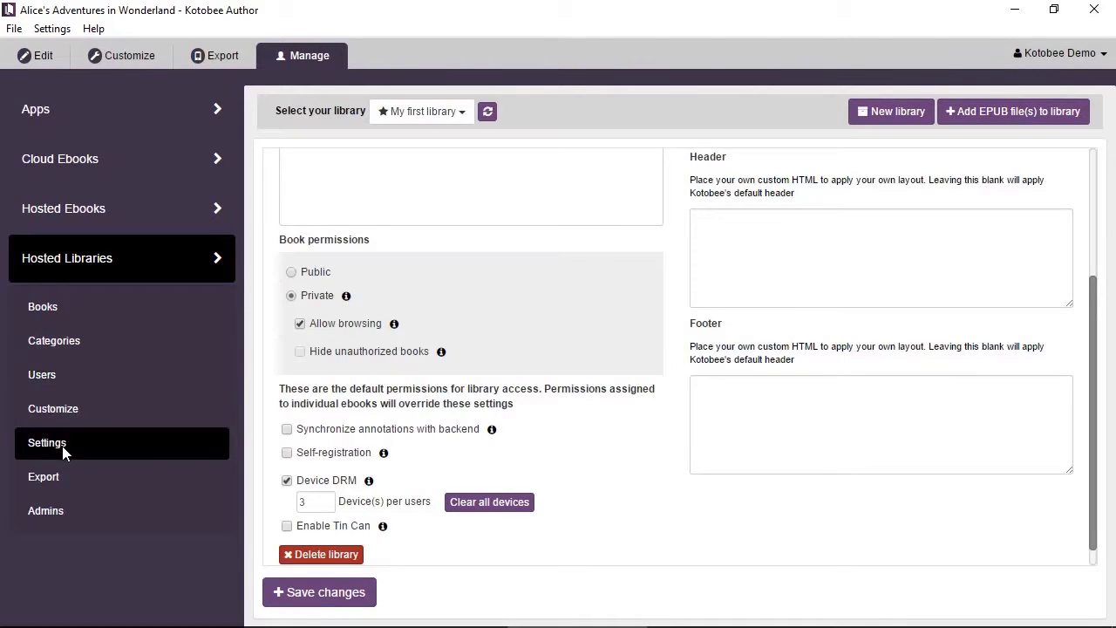
{"action": "scroll", "coordinate": [680, 471], "scroll_direction": "up", "scroll_amount": 3}
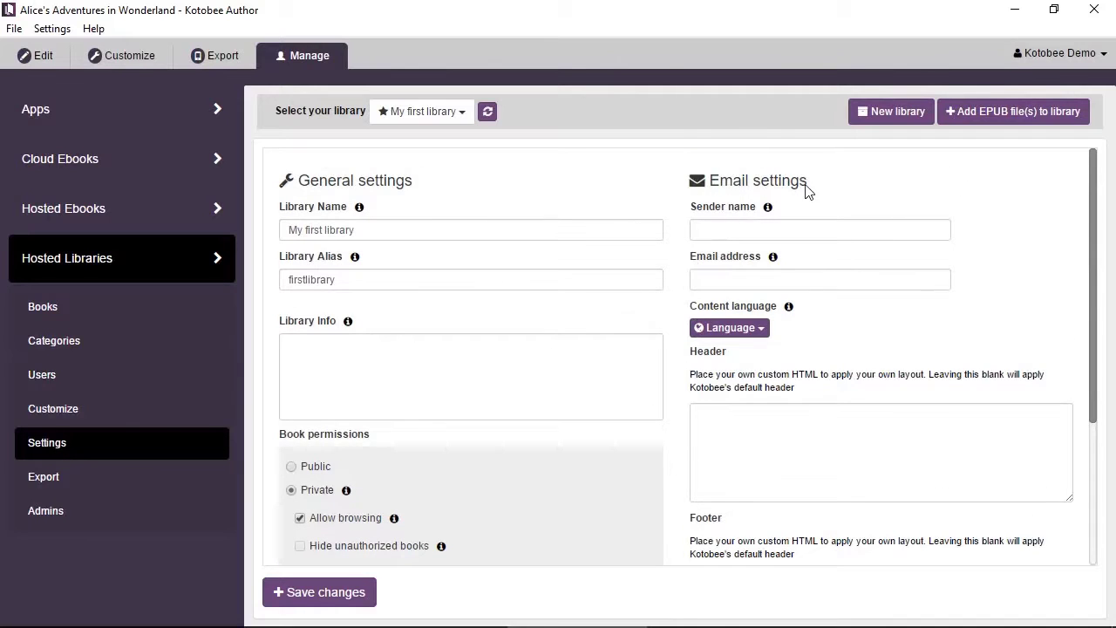
{"action": "left_click", "coordinate": [785, 225]}
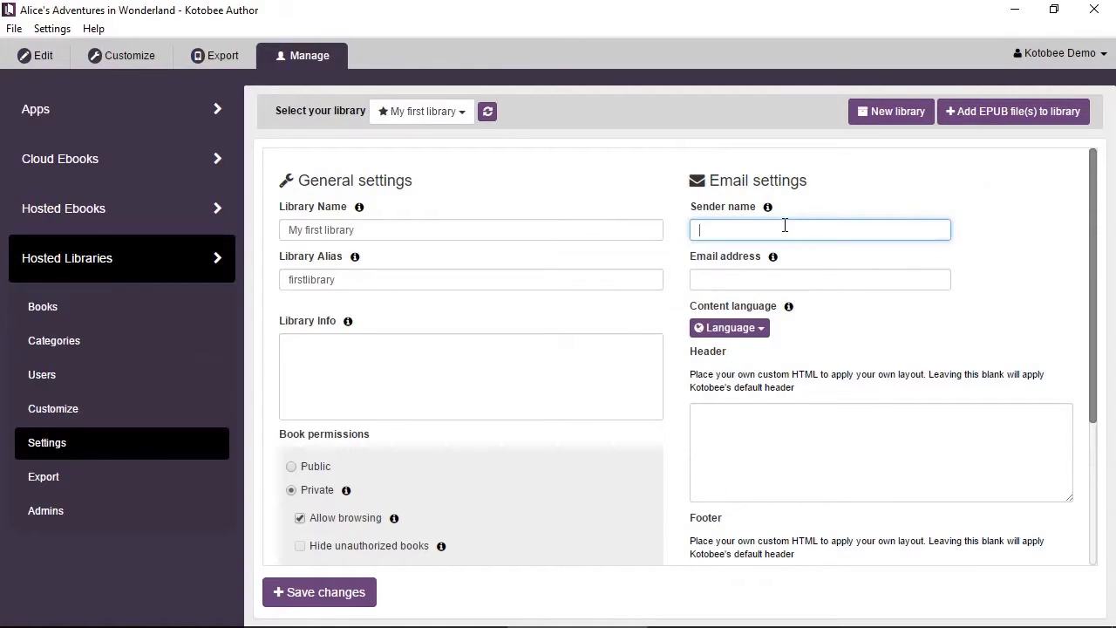
{"action": "left_click", "coordinate": [774, 280]}
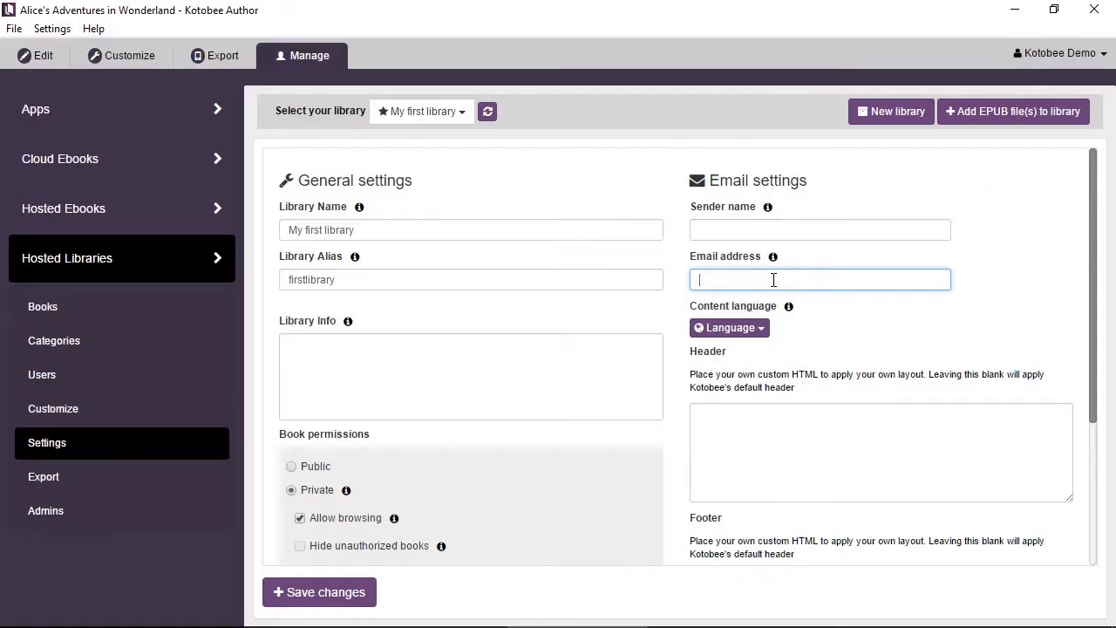
{"action": "left_click", "coordinate": [737, 333]}
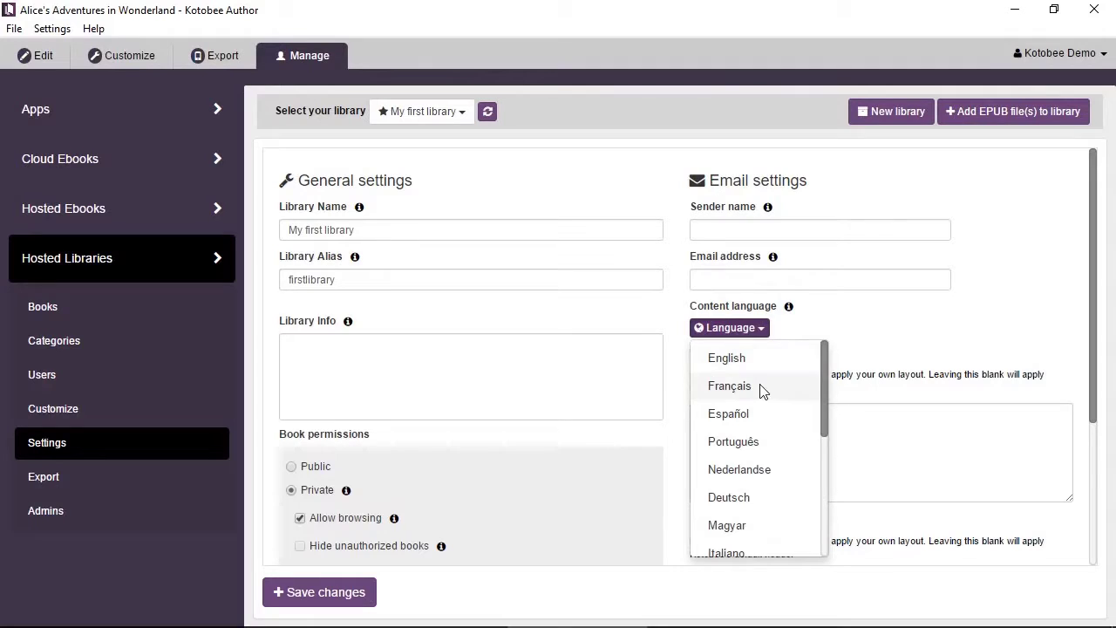
{"action": "scroll", "coordinate": [762, 391], "scroll_direction": "down", "scroll_amount": 6}
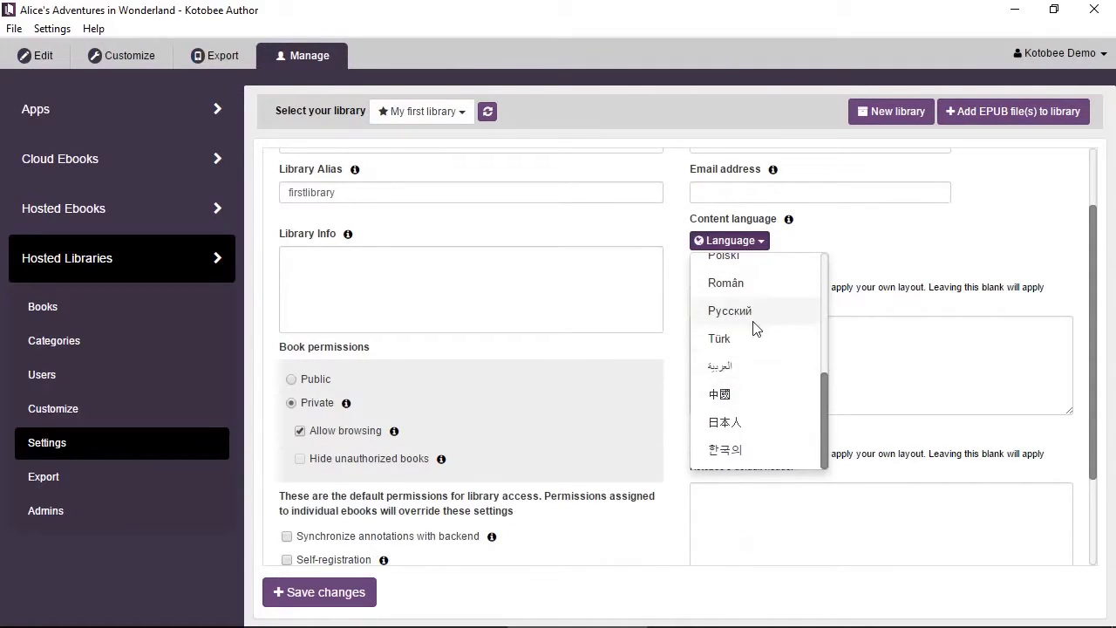
{"action": "left_click", "coordinate": [799, 251]}
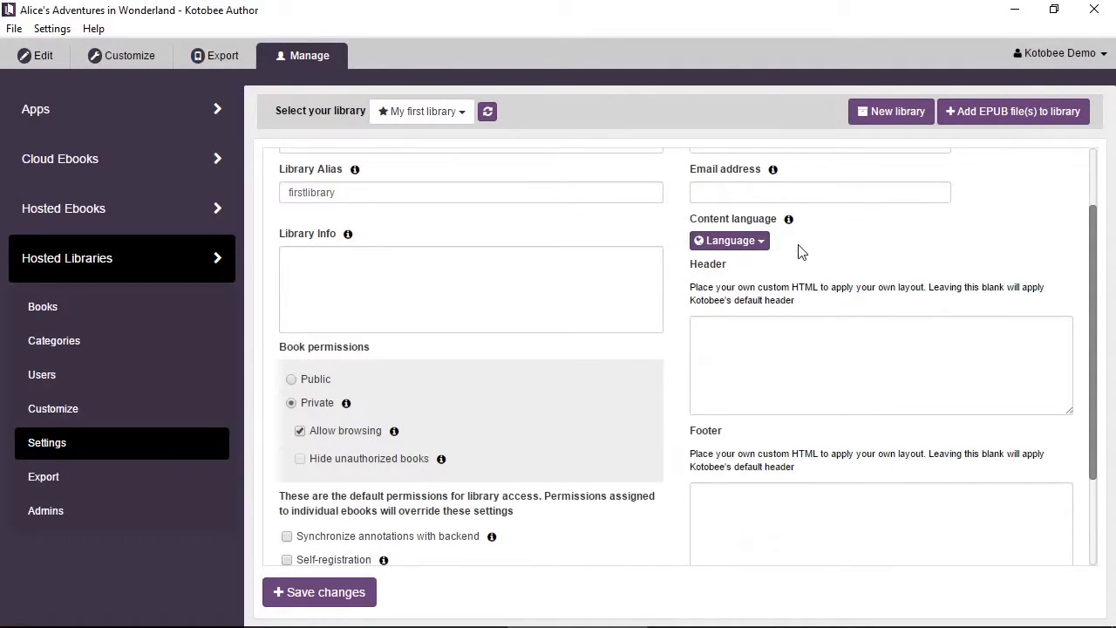
{"action": "left_click", "coordinate": [798, 325]}
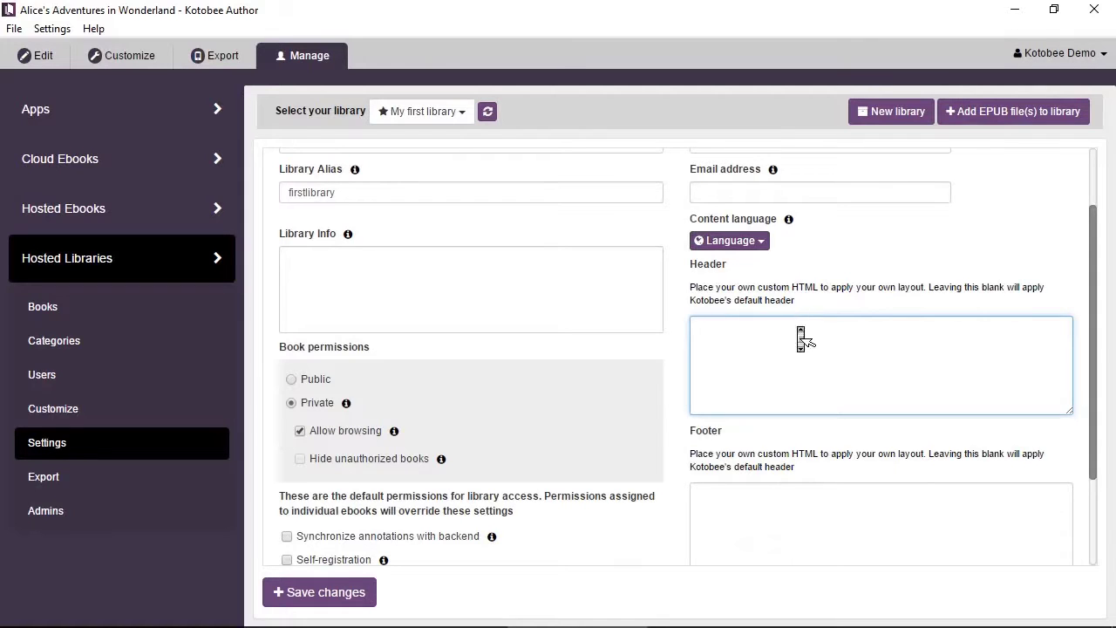
{"action": "scroll", "coordinate": [771, 325], "scroll_direction": "down", "scroll_amount": 1}
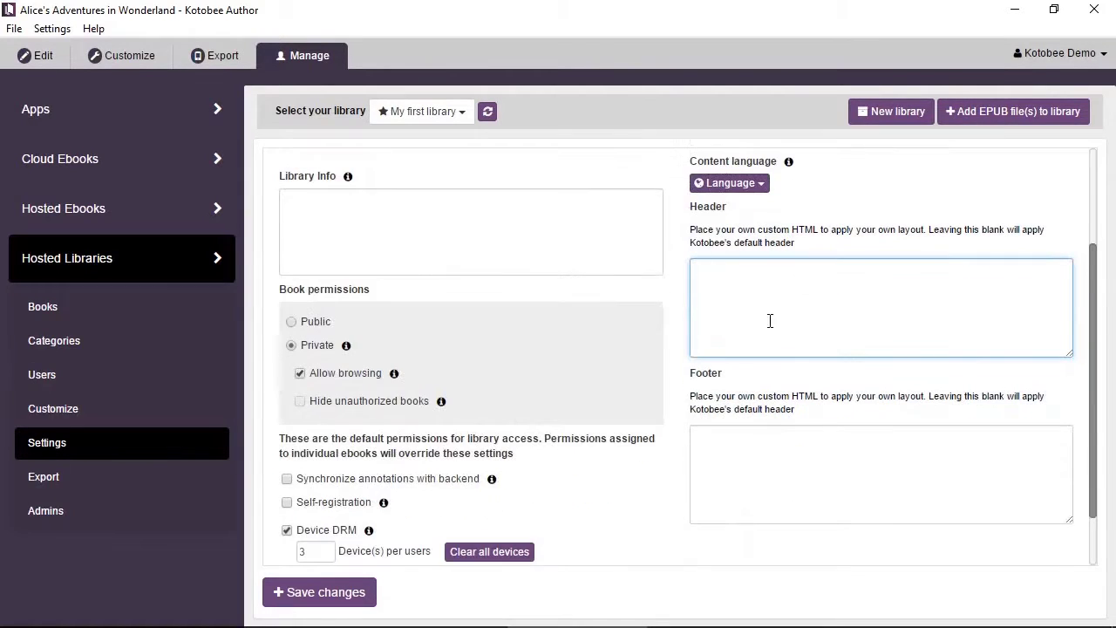
Compare the settings with the activation email, check the footer HTML, then show Registered Users.
{"action": "key", "text": "alt+Tab"}
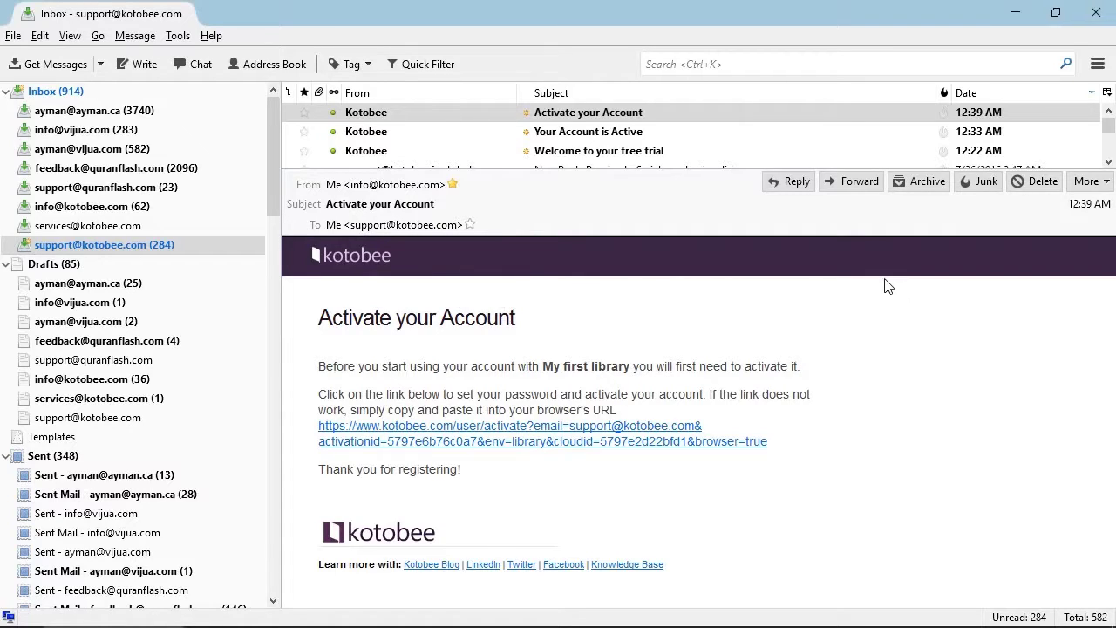
{"action": "key", "text": "alt+Tab"}
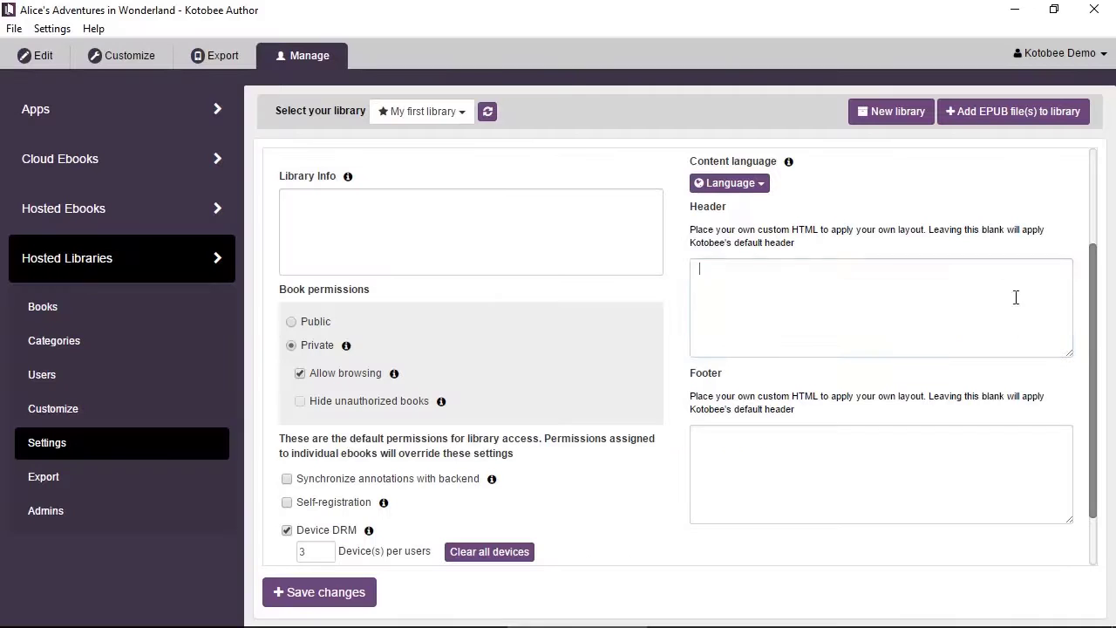
{"action": "key", "text": "alt+Tab"}
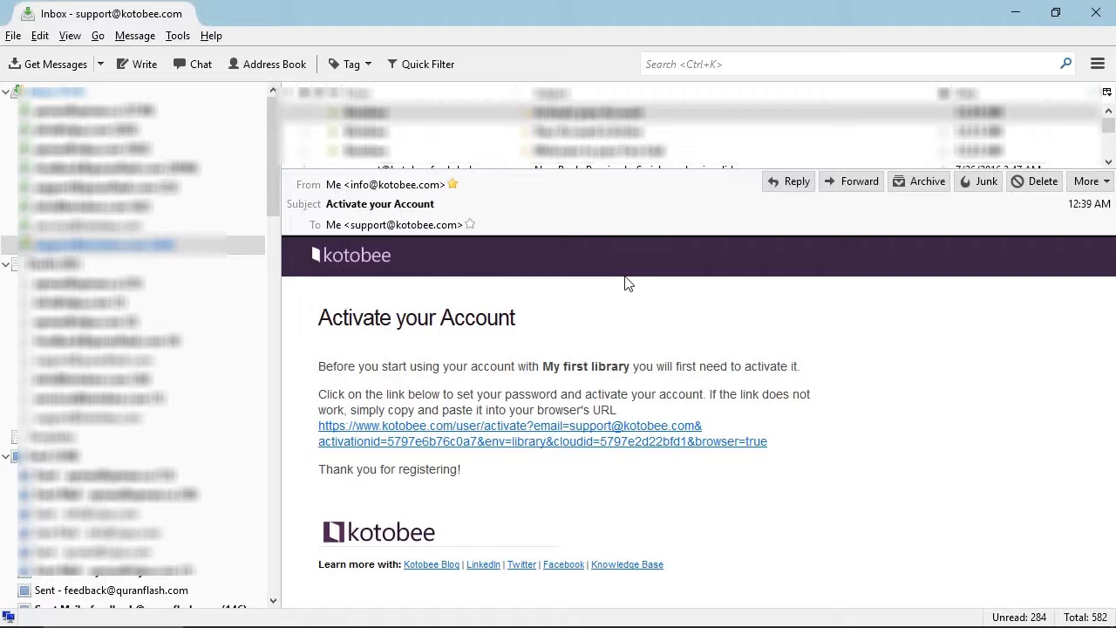
{"action": "key", "text": "alt+Tab"}
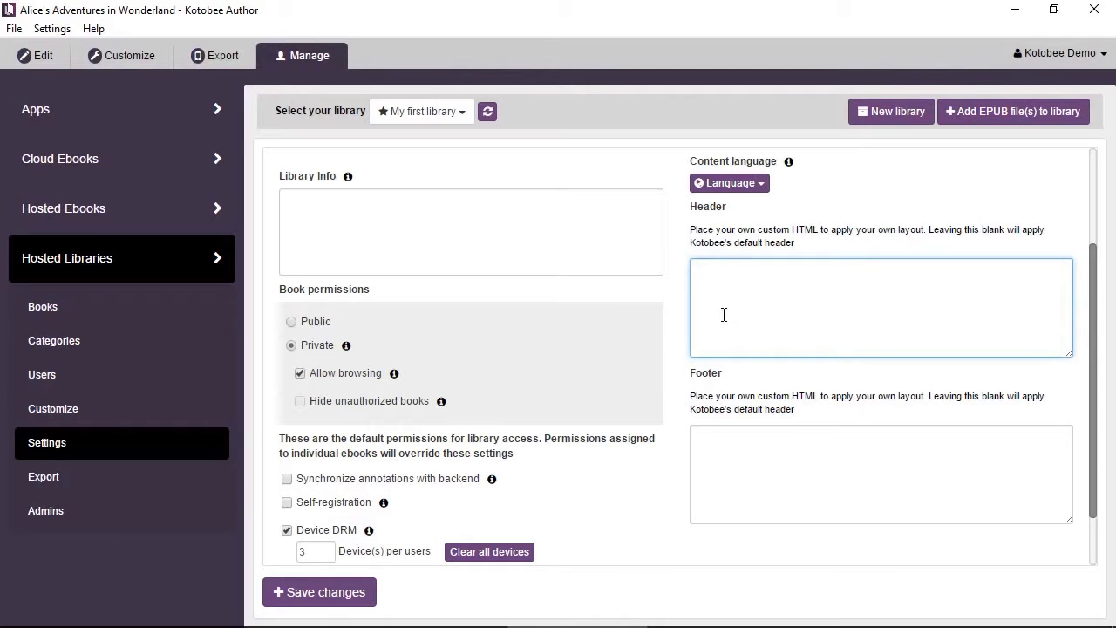
{"action": "left_click", "coordinate": [762, 435]}
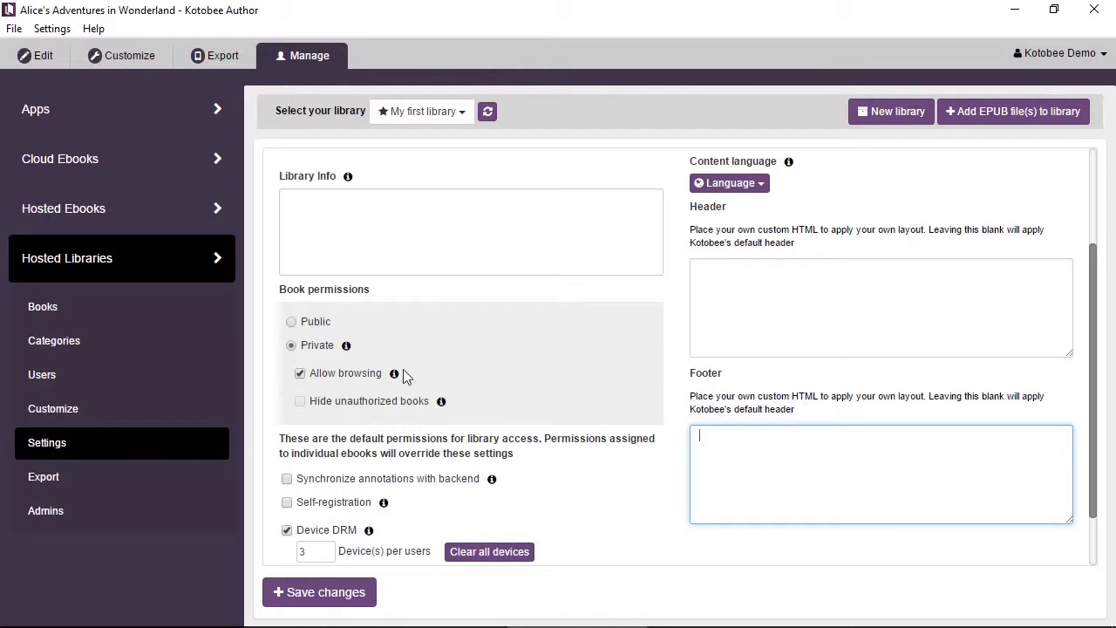
{"action": "left_click", "coordinate": [135, 373]}
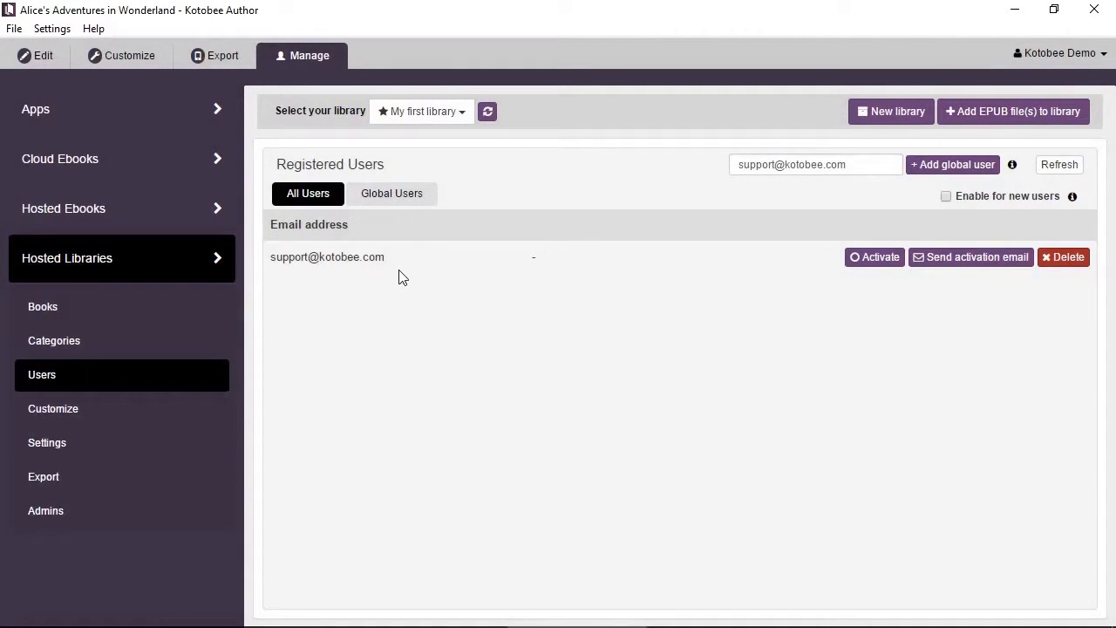
Reload the My first library web page in Chrome.
{"action": "key", "text": "alt+Tab"}
{"action": "key", "text": "alt+Tab"}
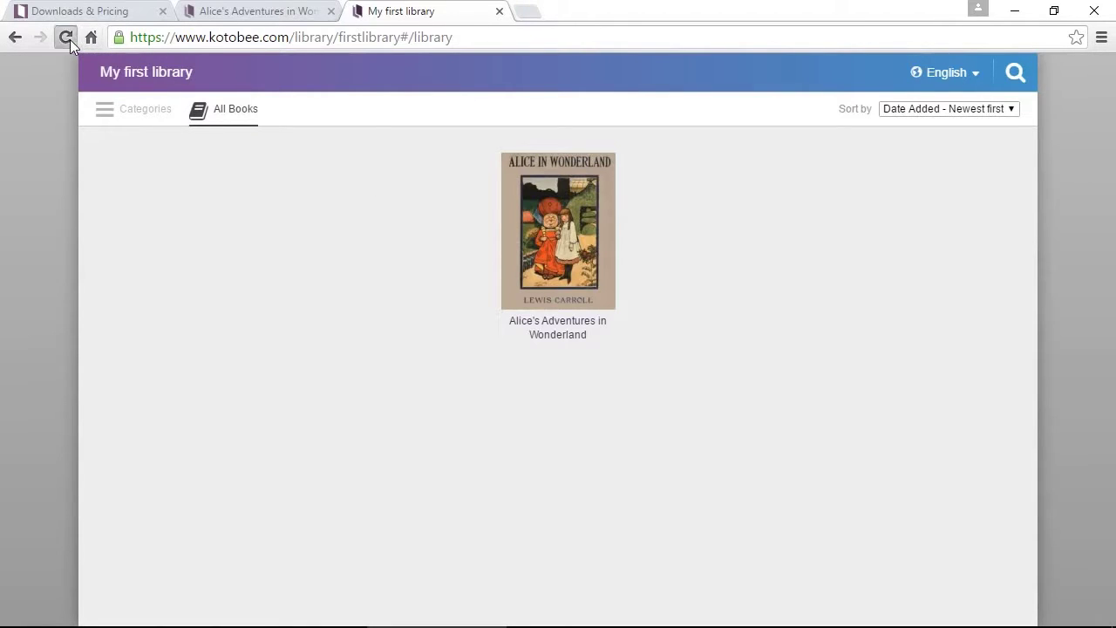
{"action": "left_click", "coordinate": [69, 39]}
Open the Alice book in the web library and confirm reading it requires a login.
{"action": "left_click", "coordinate": [560, 239]}
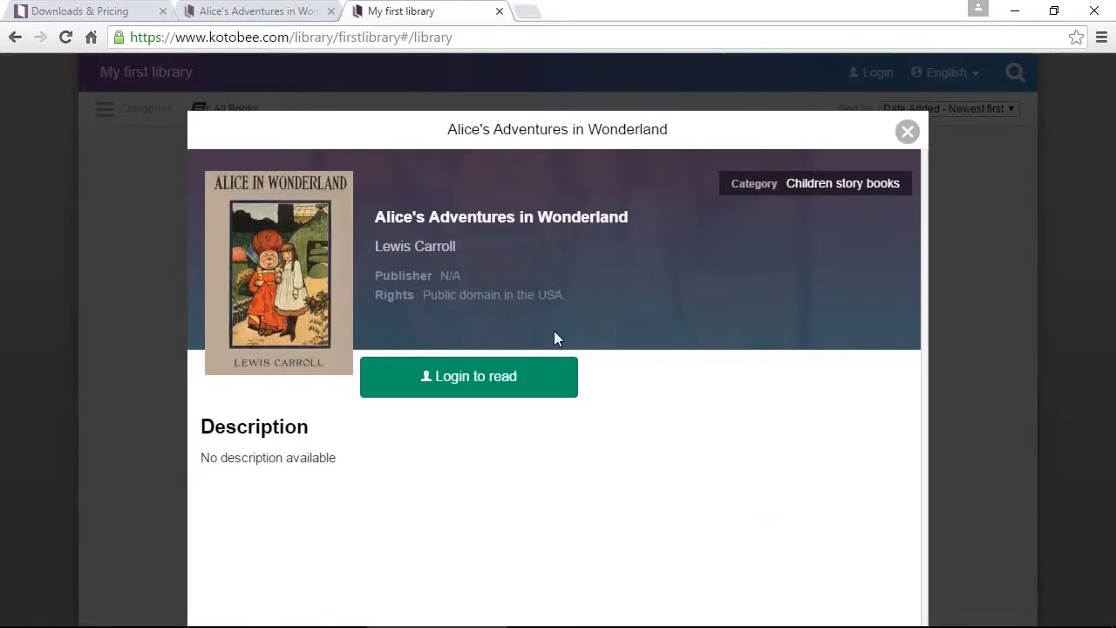
{"action": "left_click", "coordinate": [527, 382]}
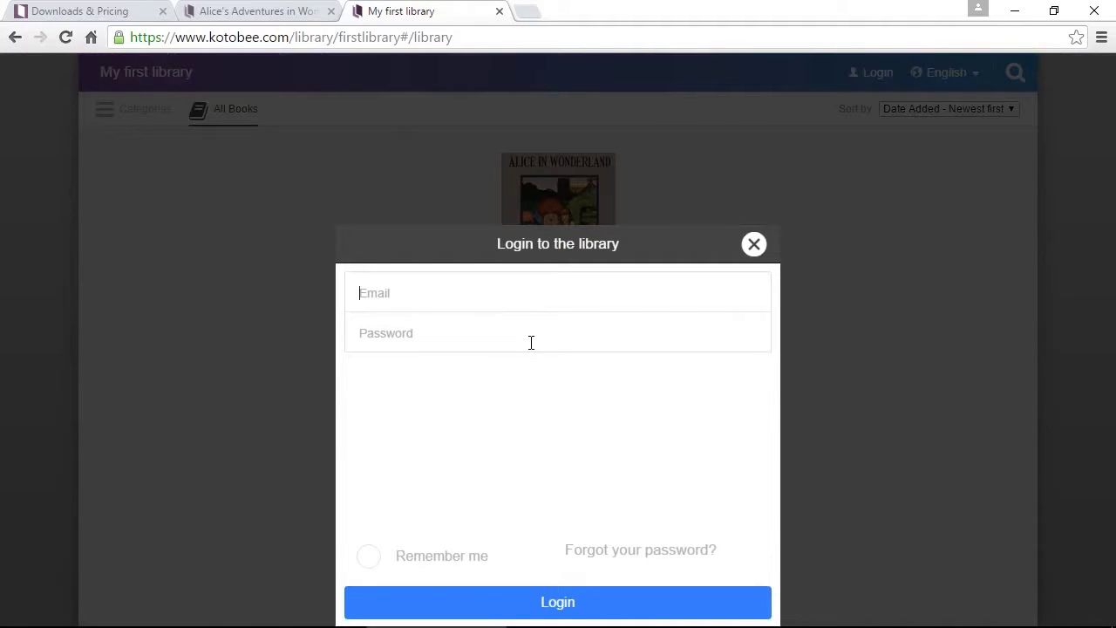
{"action": "left_click", "coordinate": [531, 343]}
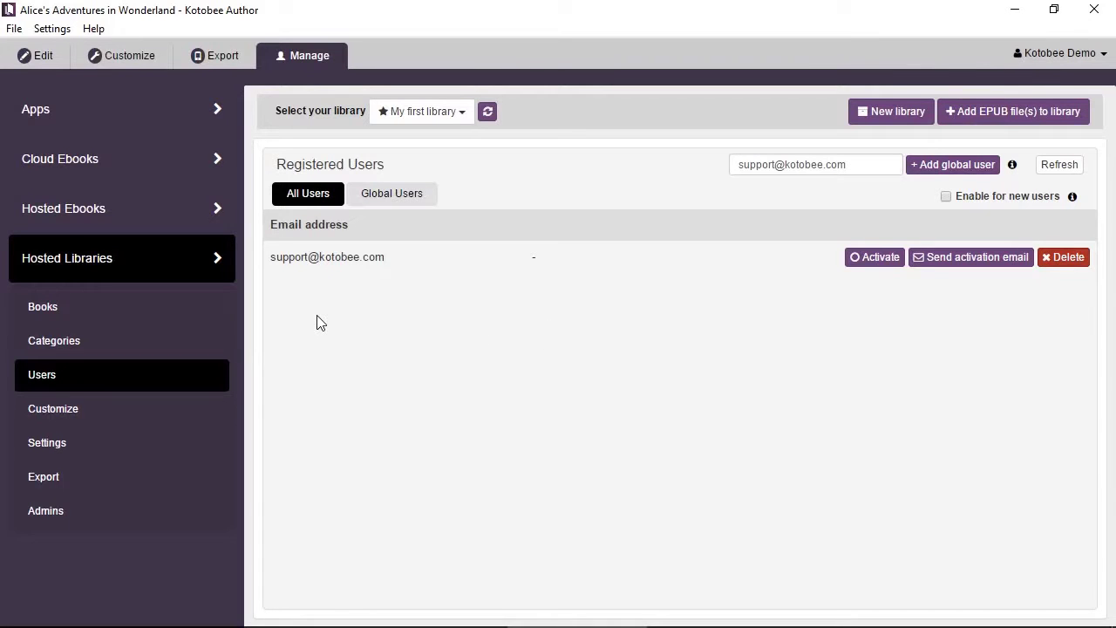
Delete the sole registered reader and show the library's ebook list.
{"action": "left_click", "coordinate": [1055, 261]}
{"action": "left_click", "coordinate": [699, 201]}
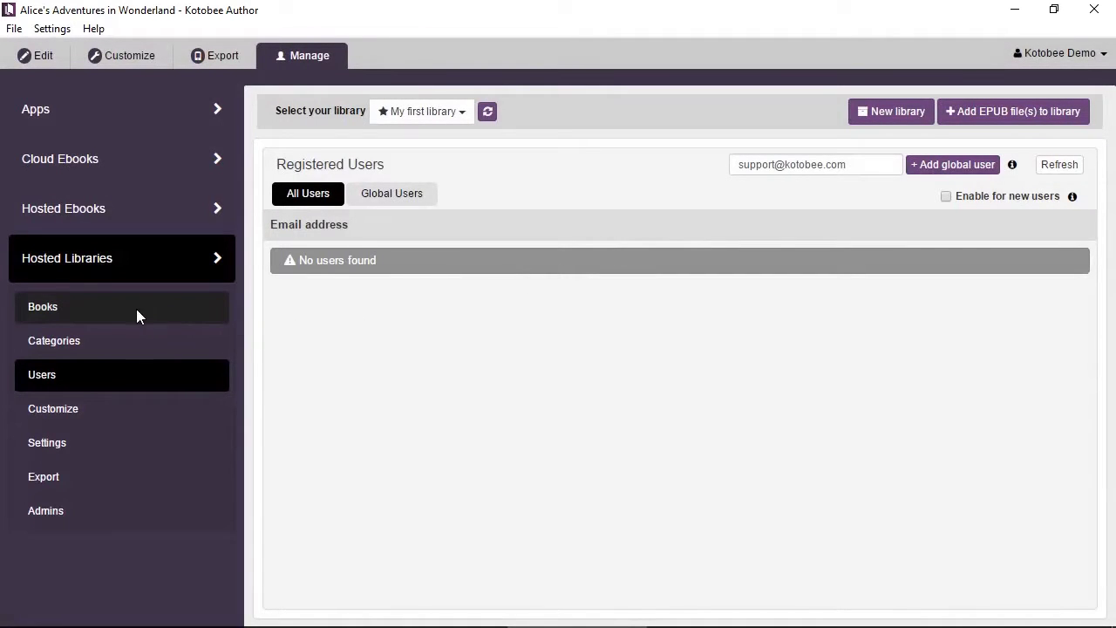
{"action": "left_click", "coordinate": [91, 310]}
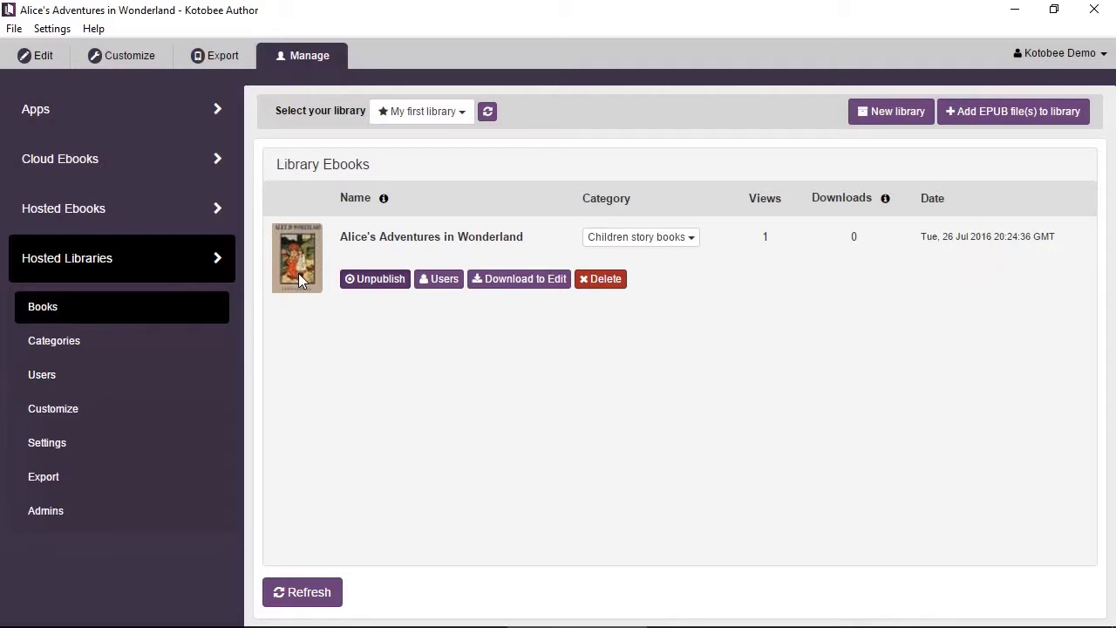
Add the reader as a user of Alice's Adventures in Wonderland, then go to the library's Categories.
{"action": "left_click", "coordinate": [436, 281]}
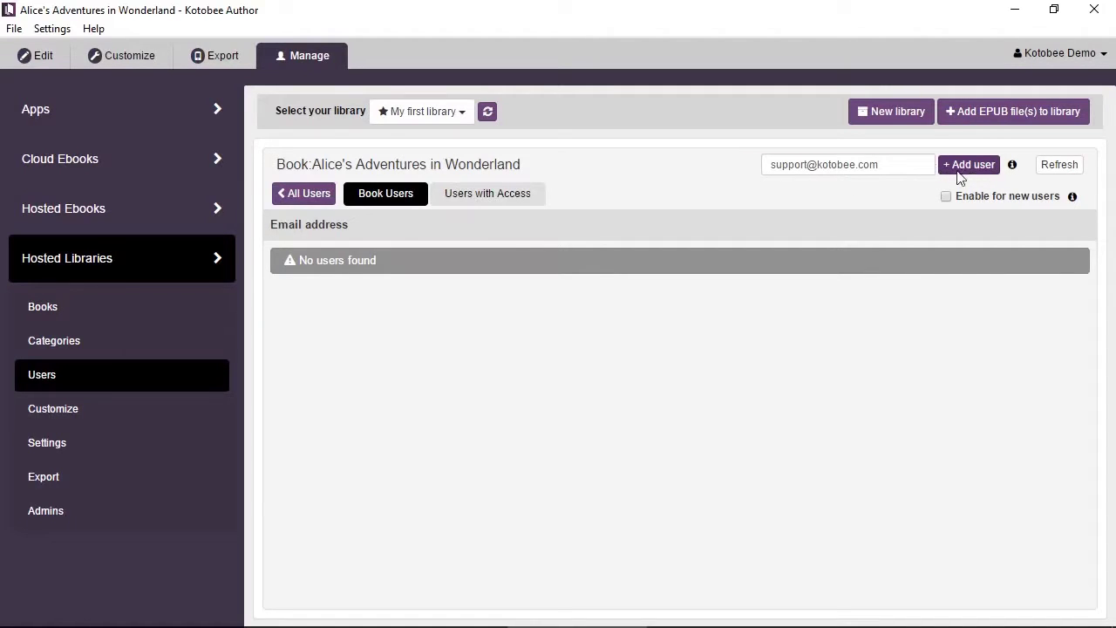
{"action": "left_click", "coordinate": [910, 171]}
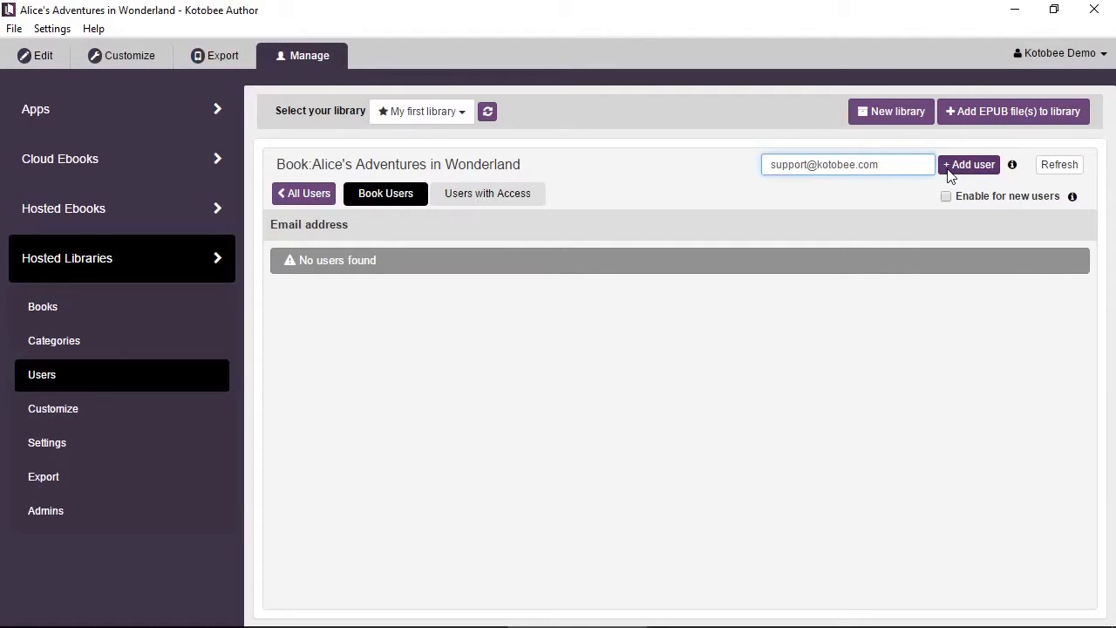
{"action": "left_click", "coordinate": [947, 169]}
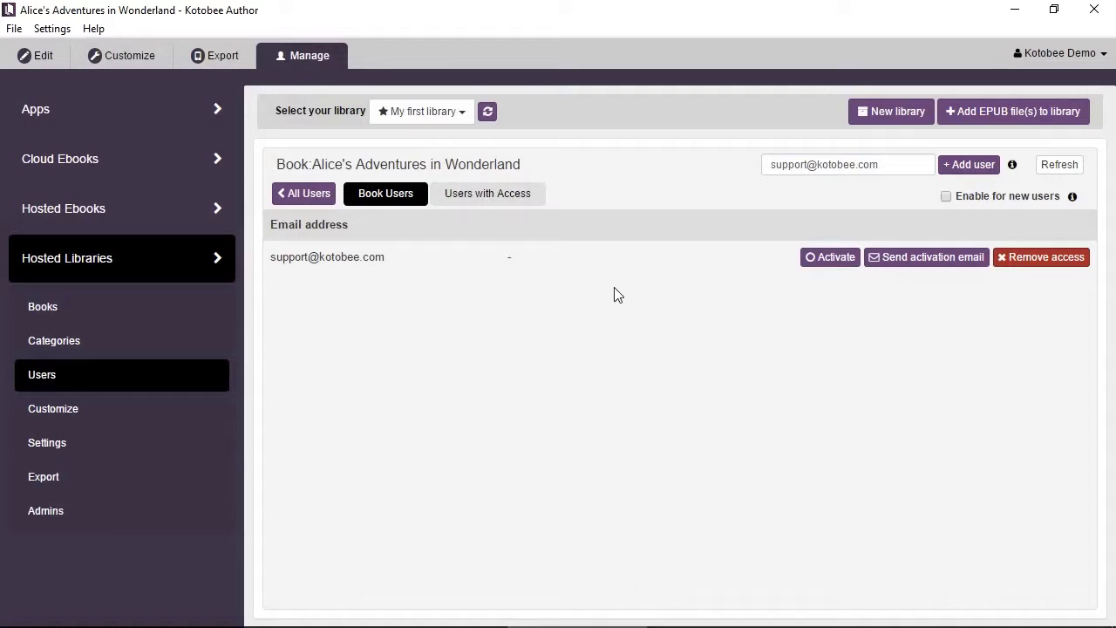
{"action": "left_click", "coordinate": [153, 346]}
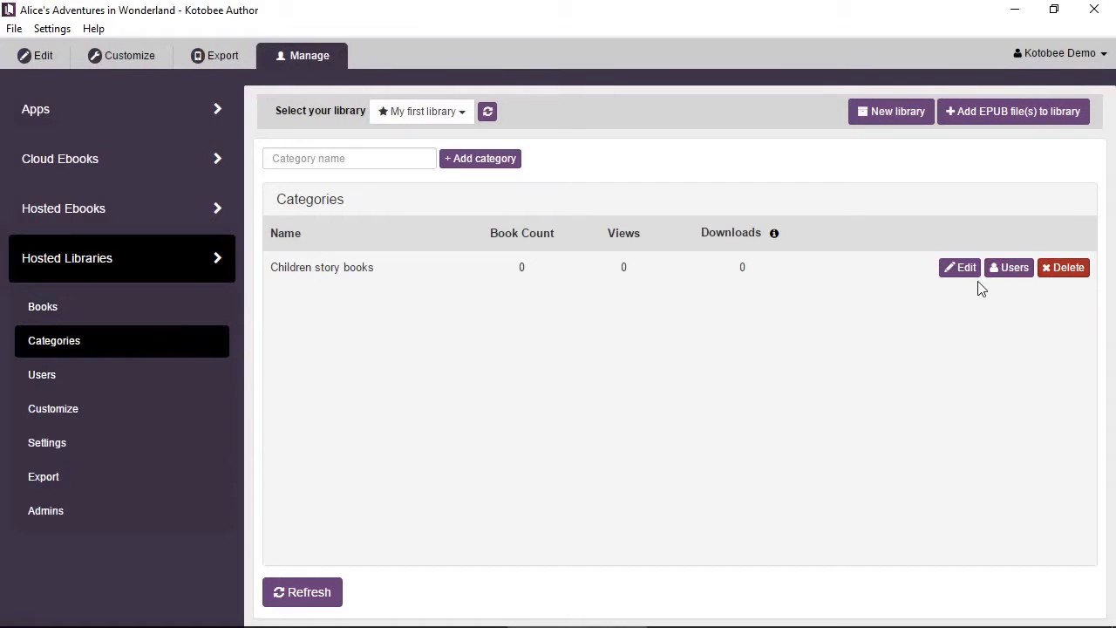
View the Category Users list for Children story books, which has no users yet.
{"action": "left_click", "coordinate": [1011, 269]}
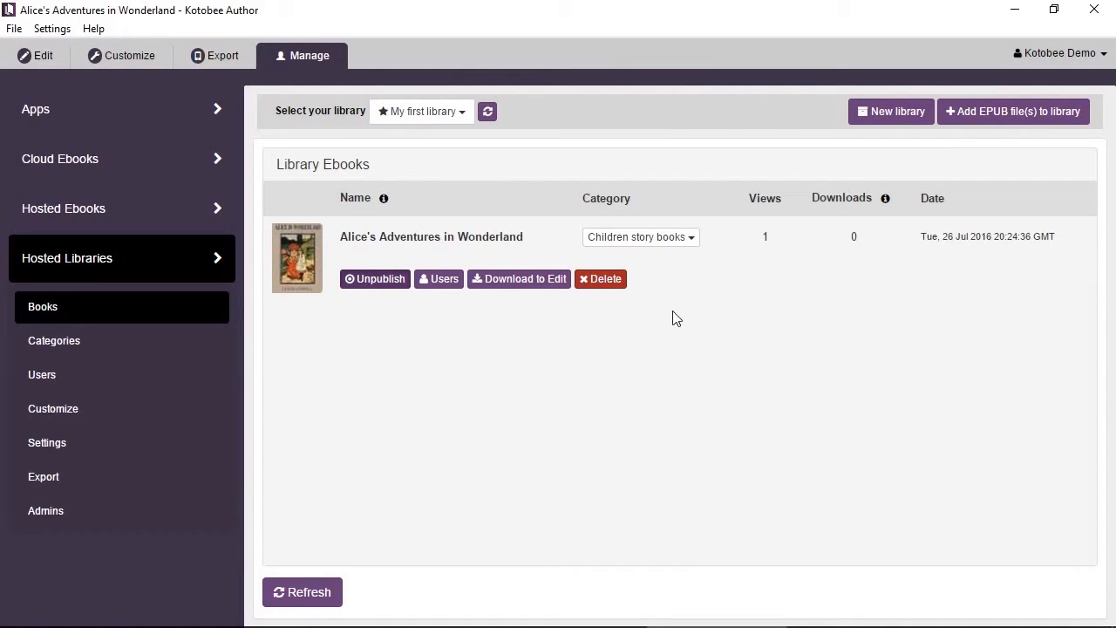
Confirm the reader is listed for the Alice book, then open Children story books' user list.
{"action": "left_click", "coordinate": [455, 288]}
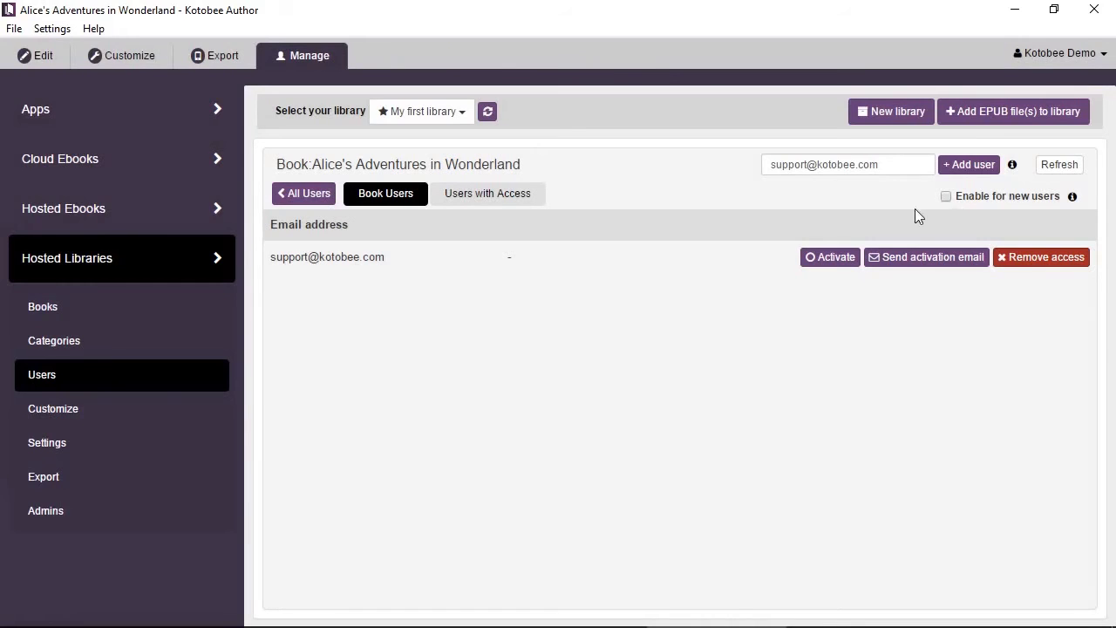
{"action": "left_click", "coordinate": [181, 337]}
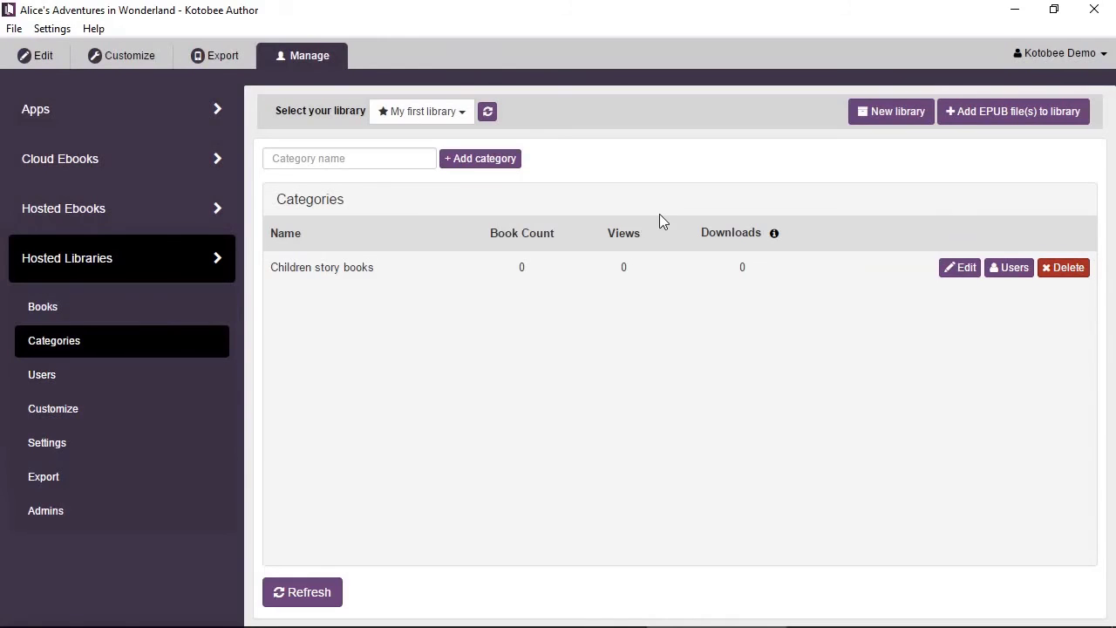
{"action": "left_click", "coordinate": [1002, 271]}
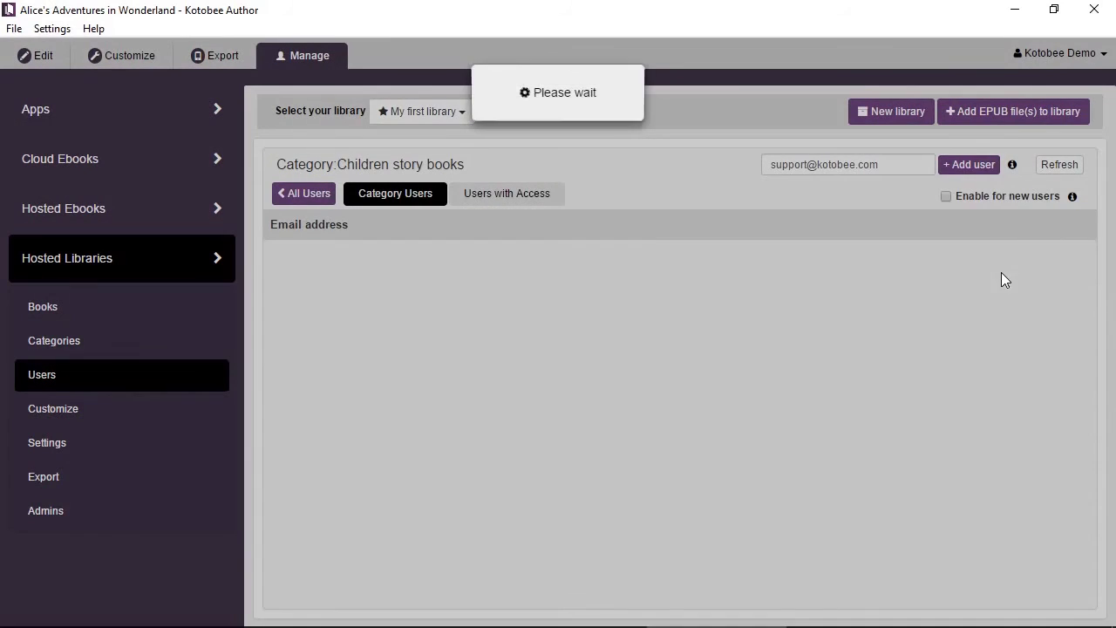